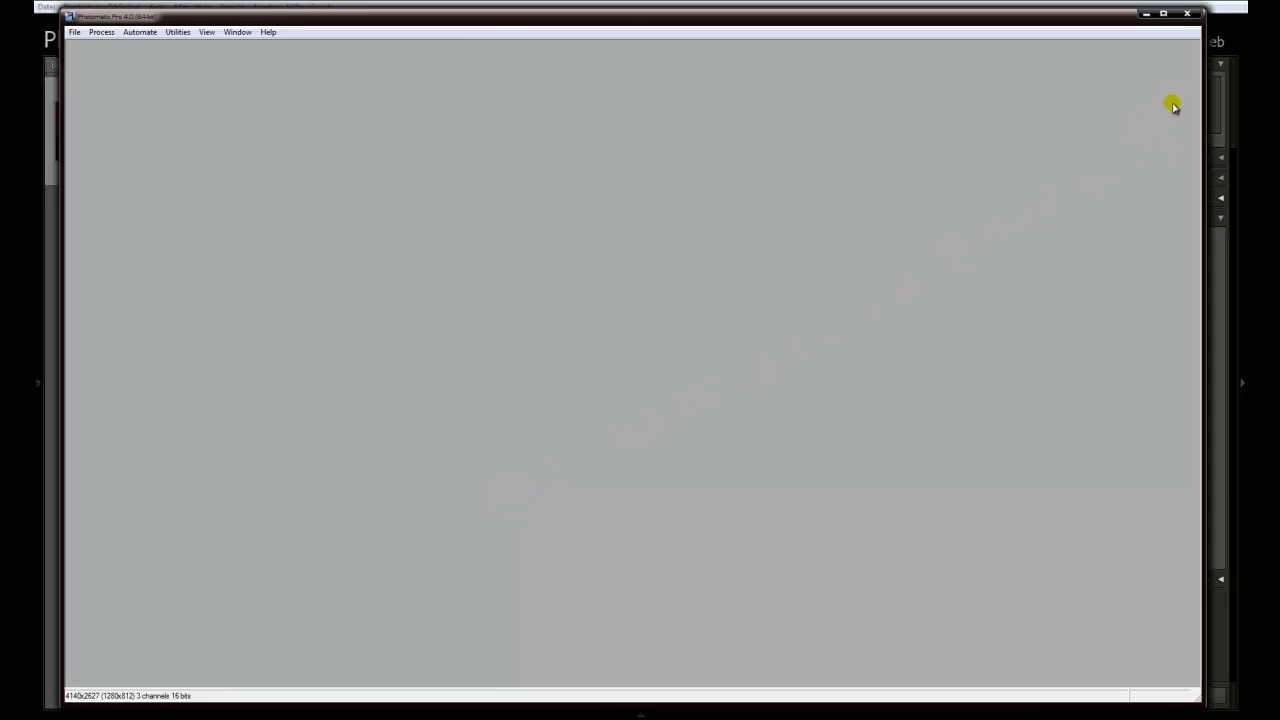
# - Minimize Photomatix Pro and select the six bracketed beach exposures in the Library grid
pyautogui.click(1146, 15)
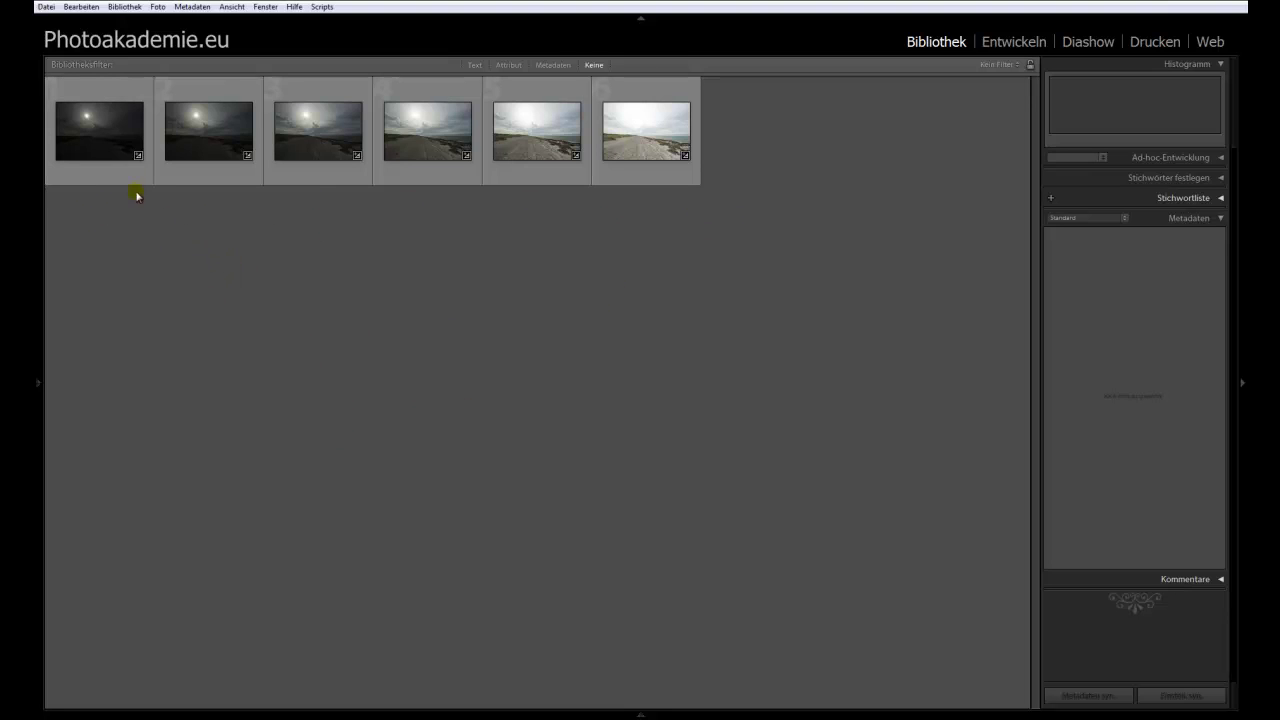
pyautogui.click(107, 132)
pyautogui.keyDown('shift'); pyautogui.click(636, 139); pyautogui.keyUp('shift')
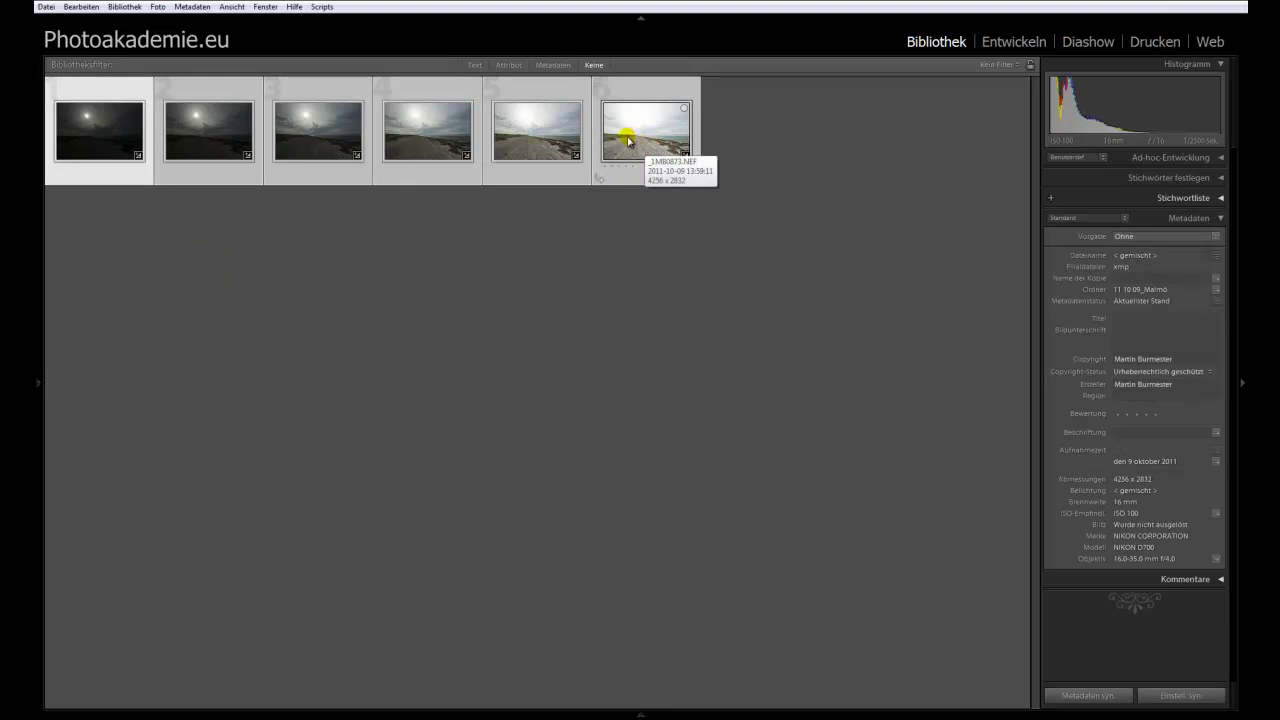
# - Export the six selected exposures to Photomatix Pro via Exportieren for HDR merging
pyautogui.rightClick(629, 141)
pyautogui.moveTo(700, 470)
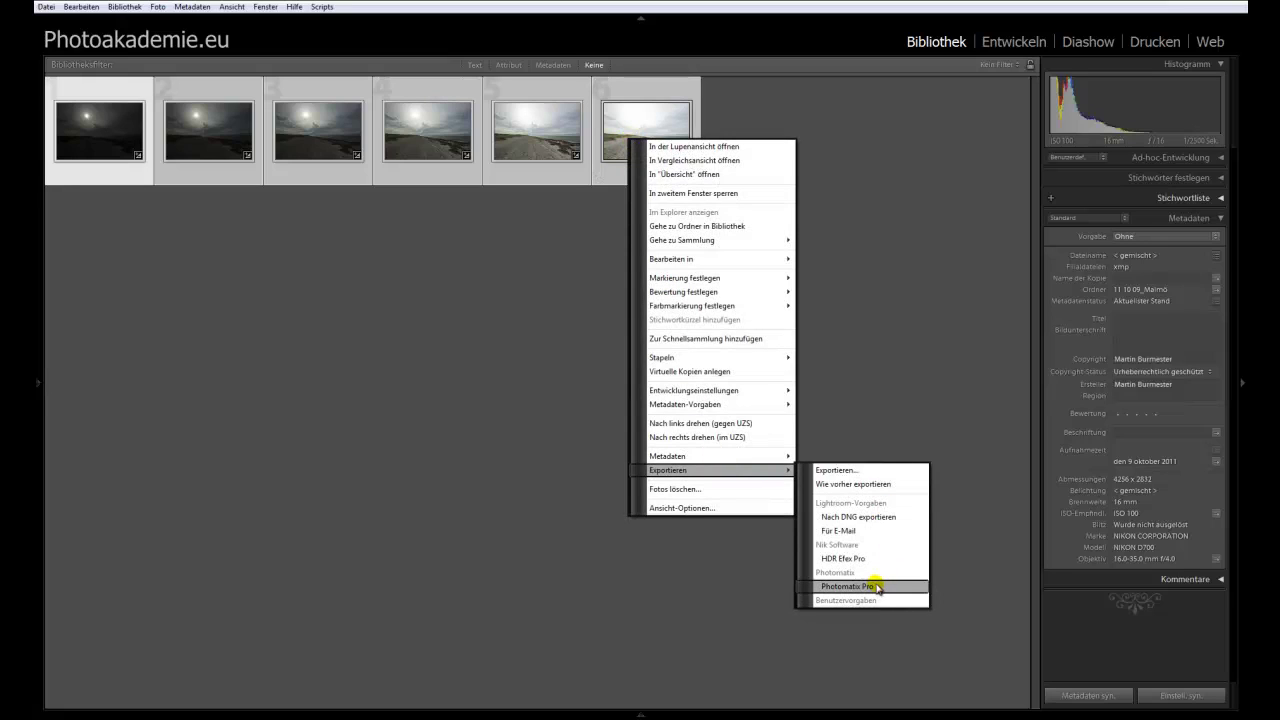
pyautogui.click(550, 590)
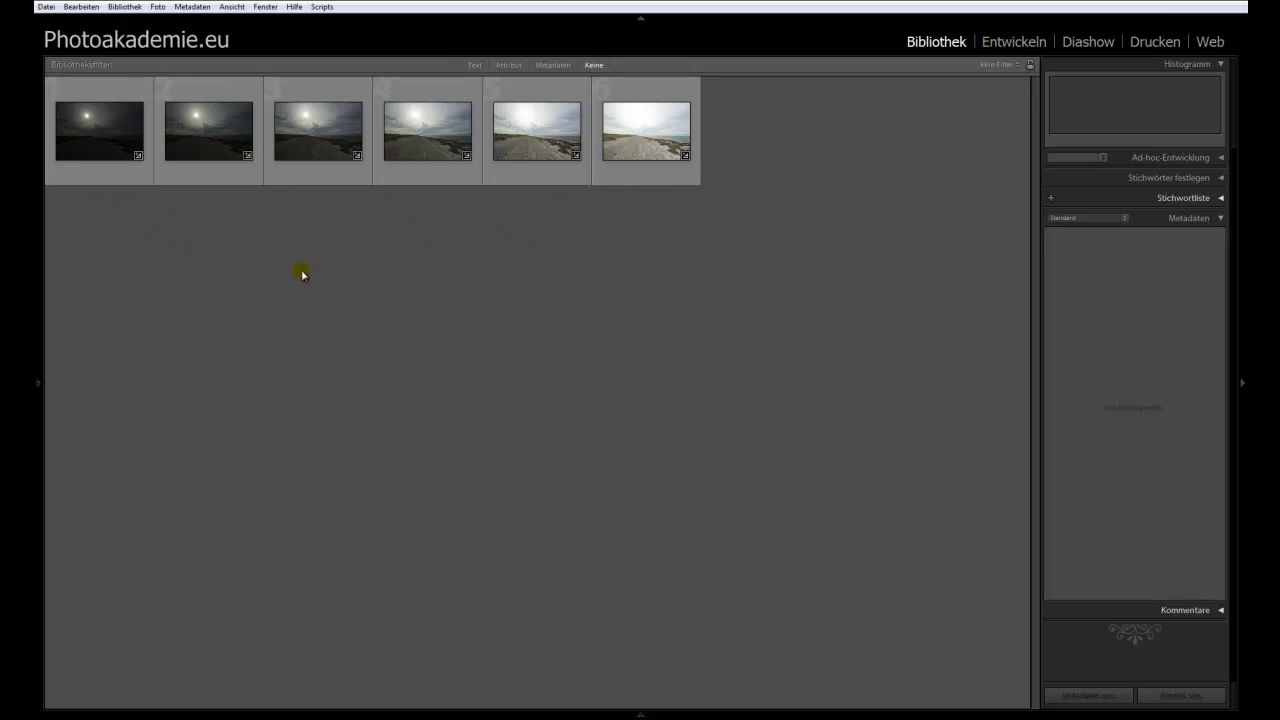
# - Expand the left panel showing Navigator, Katalog, Ordner and Sammlungen
pyautogui.click(251, 295)
pyautogui.click(38, 382)
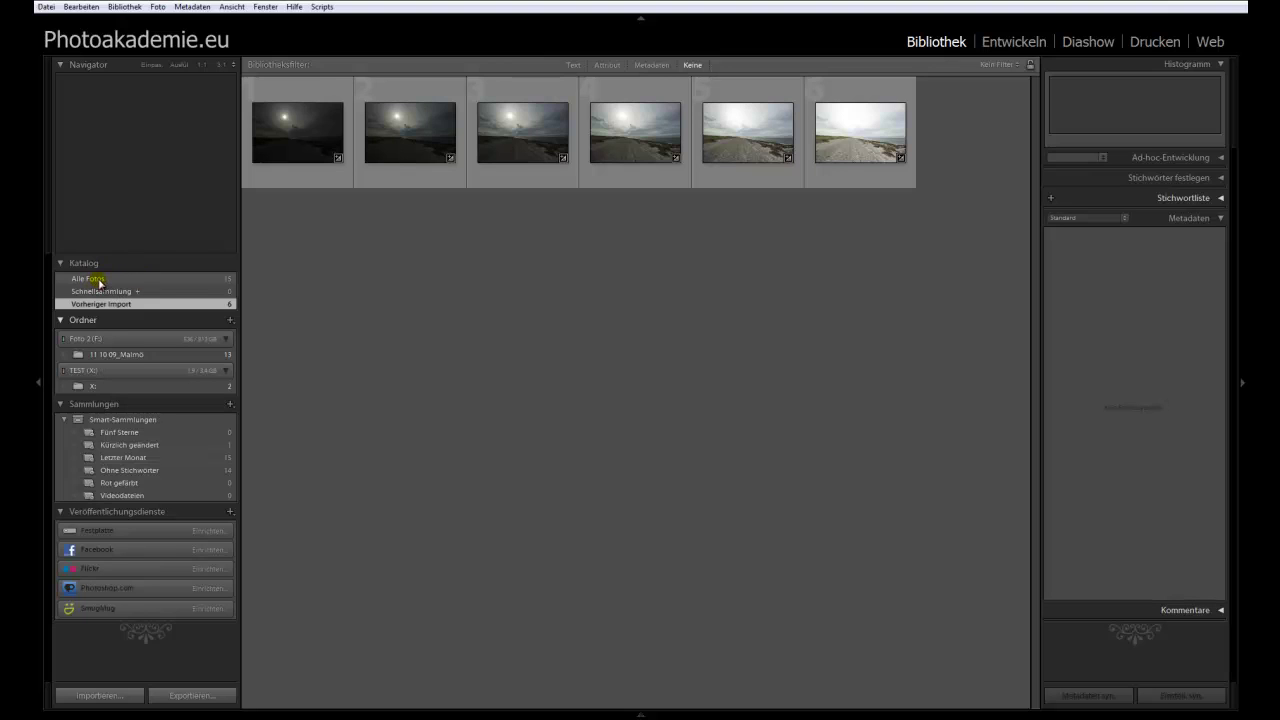
pyautogui.moveTo(116, 355)
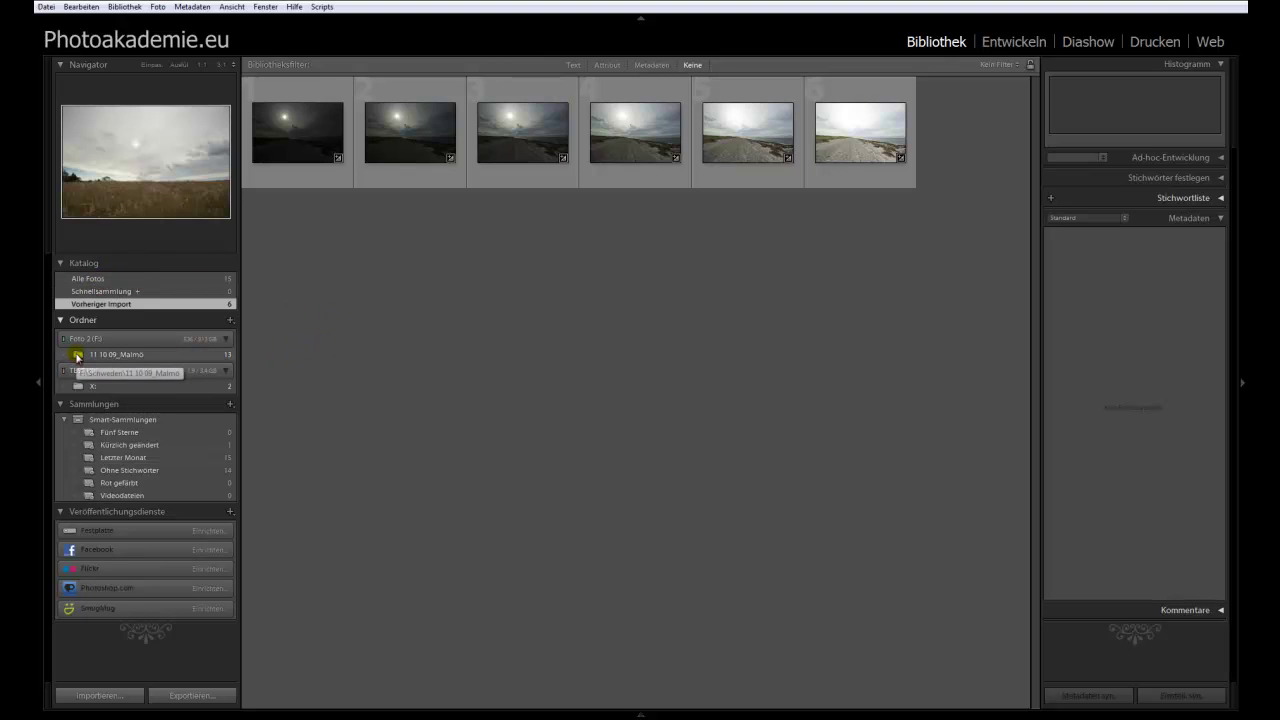
# - Open the 11 10 09_Malmö folder and select the merged HDR TIF to check its metadata
pyautogui.click(78, 357)
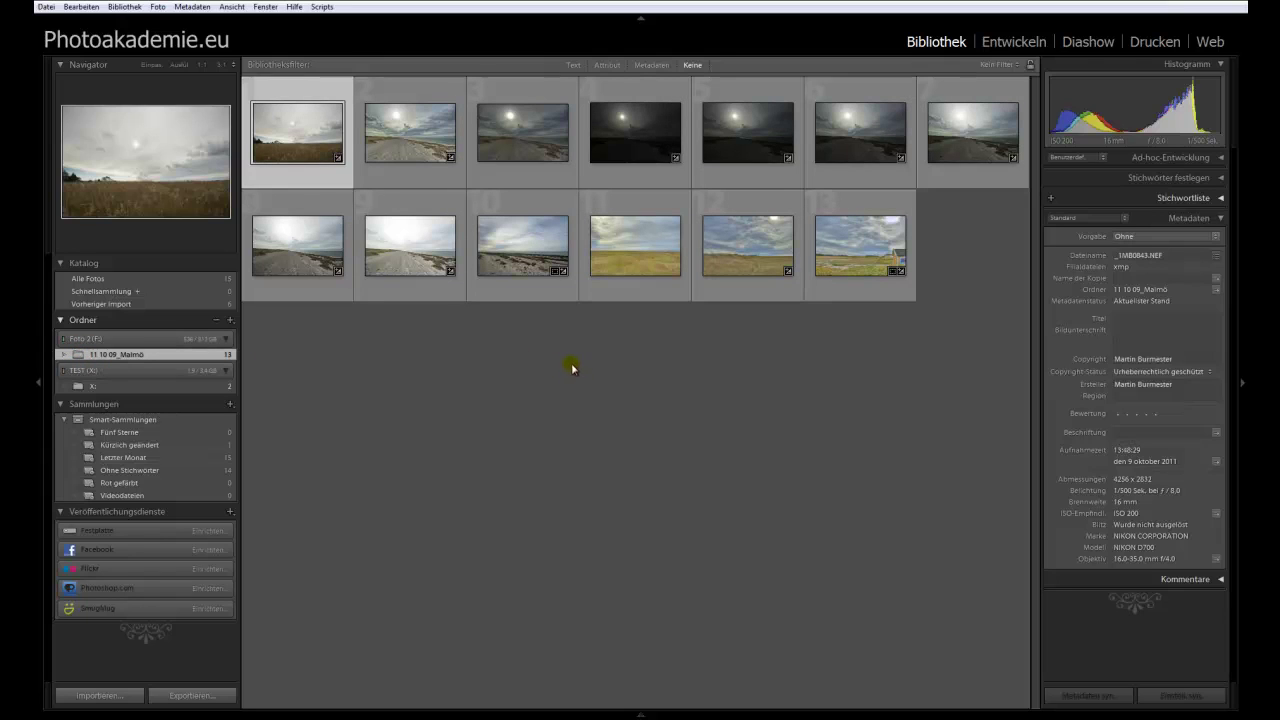
pyautogui.click(628, 138)
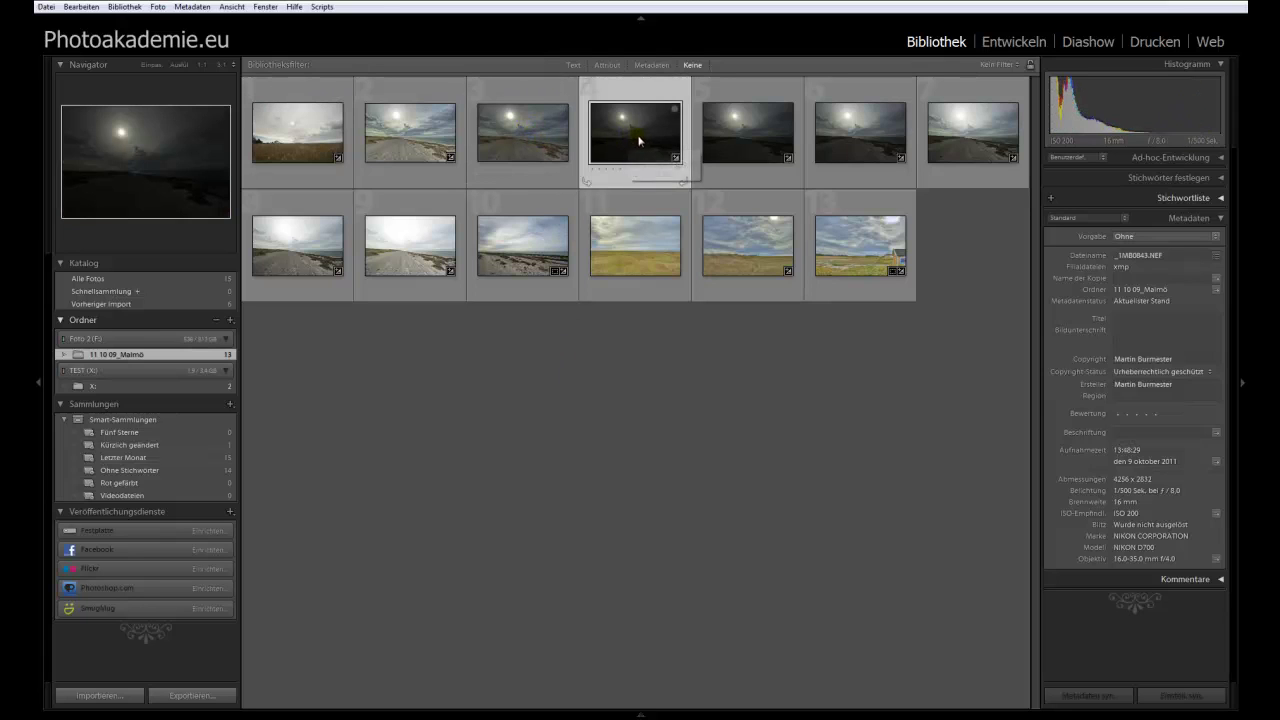
pyautogui.click(524, 145)
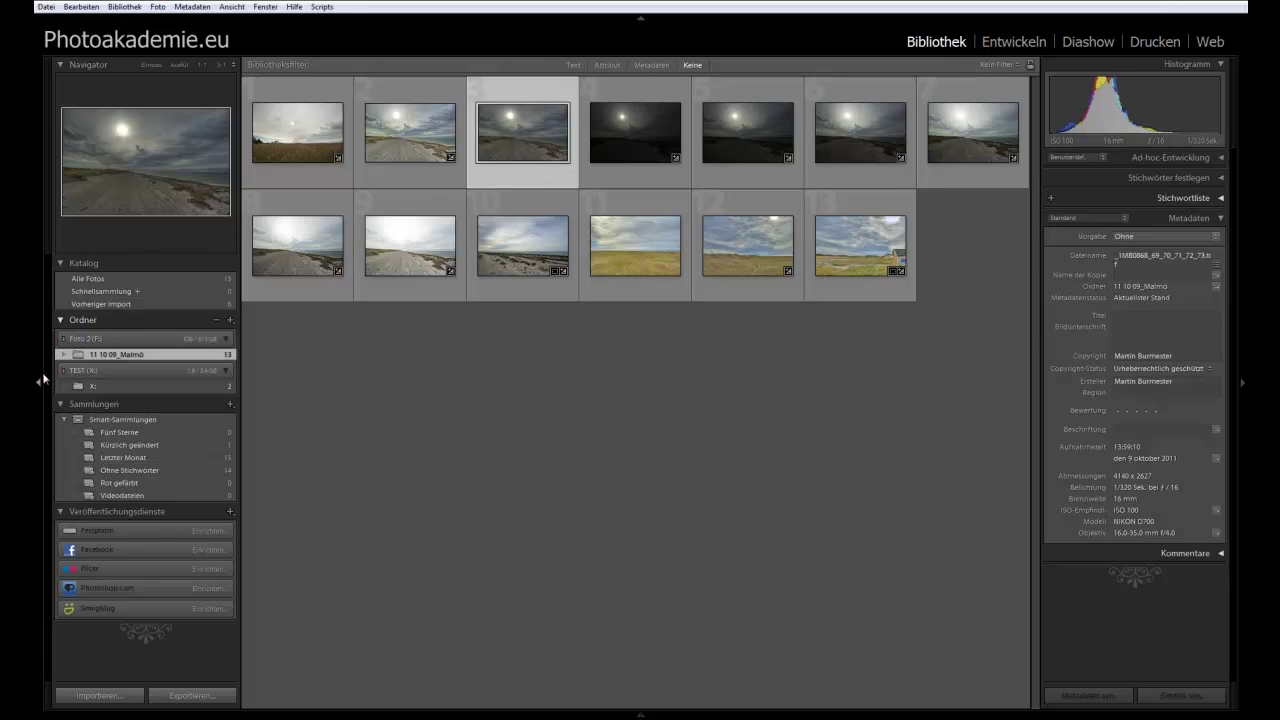
pyautogui.click(40, 378)
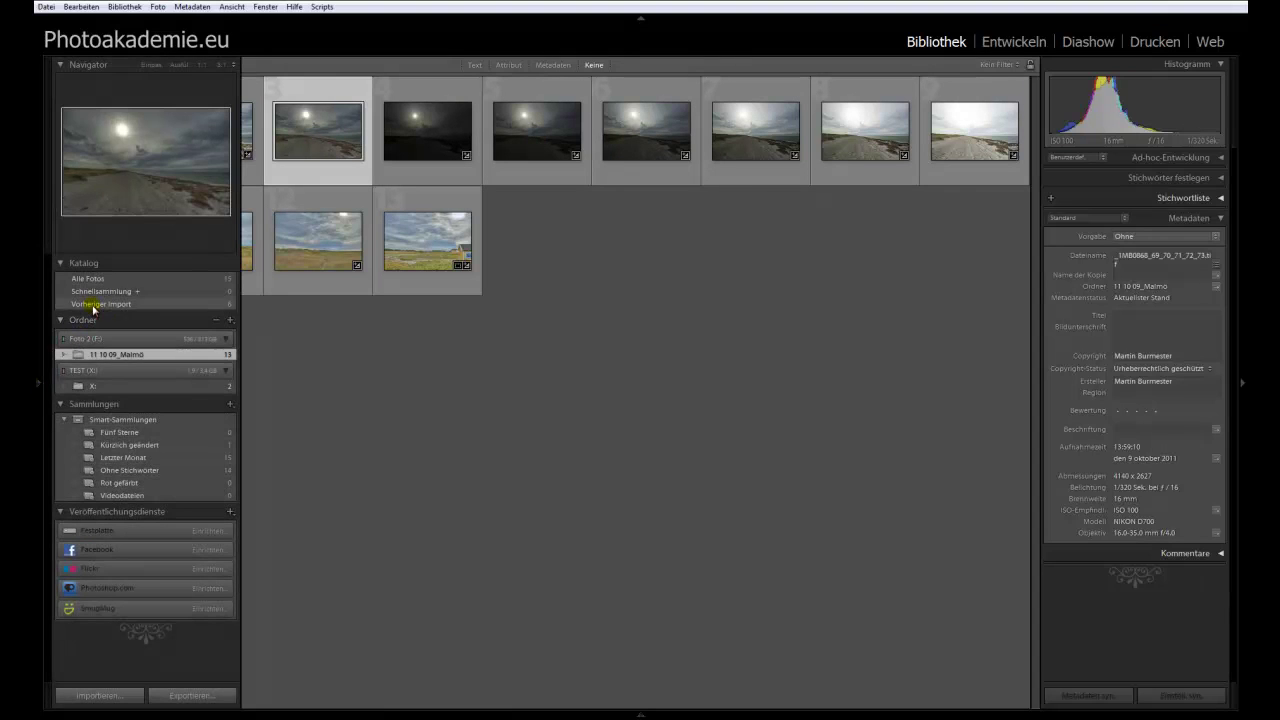
pyautogui.click(100, 303)
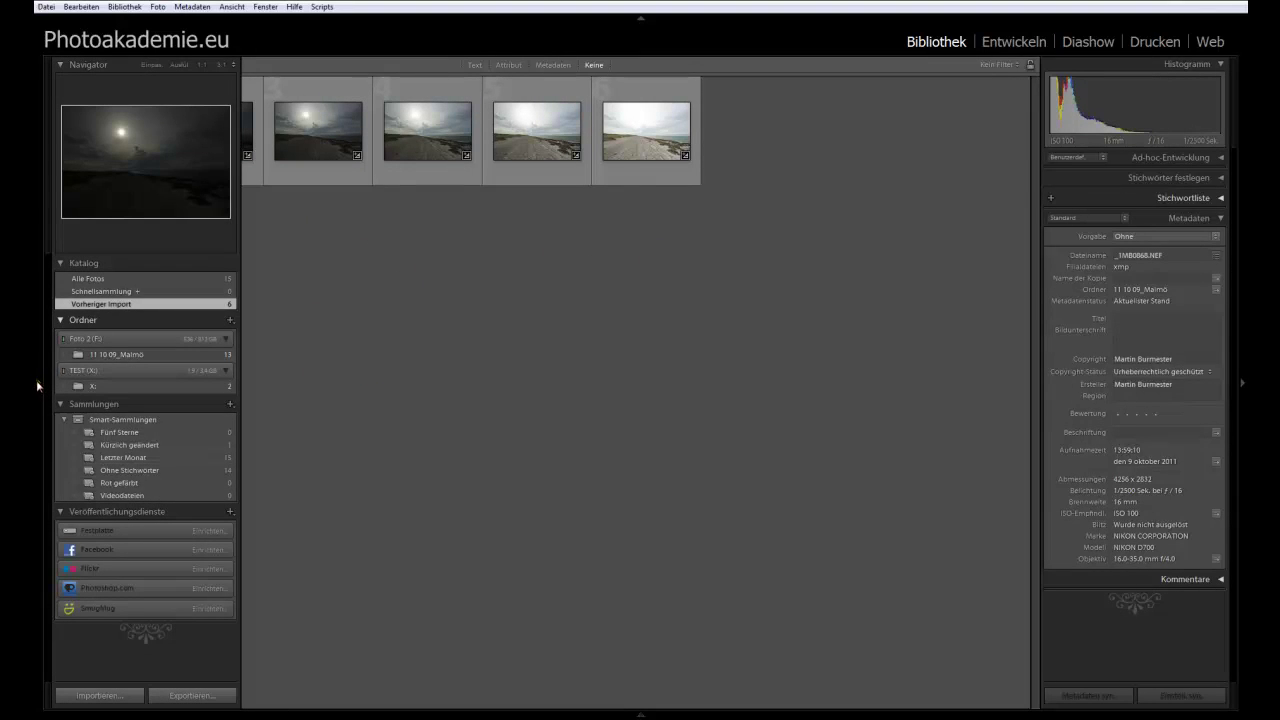
pyautogui.click(100, 355)
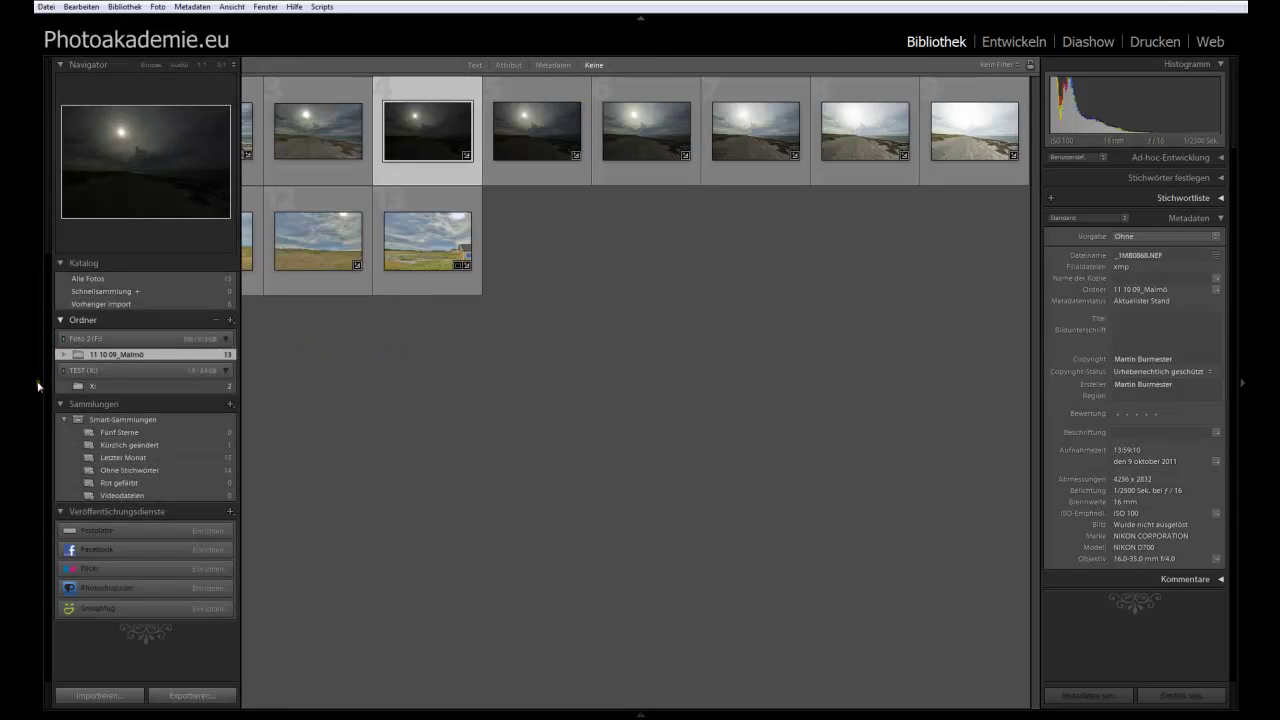
pyautogui.click(38, 381)
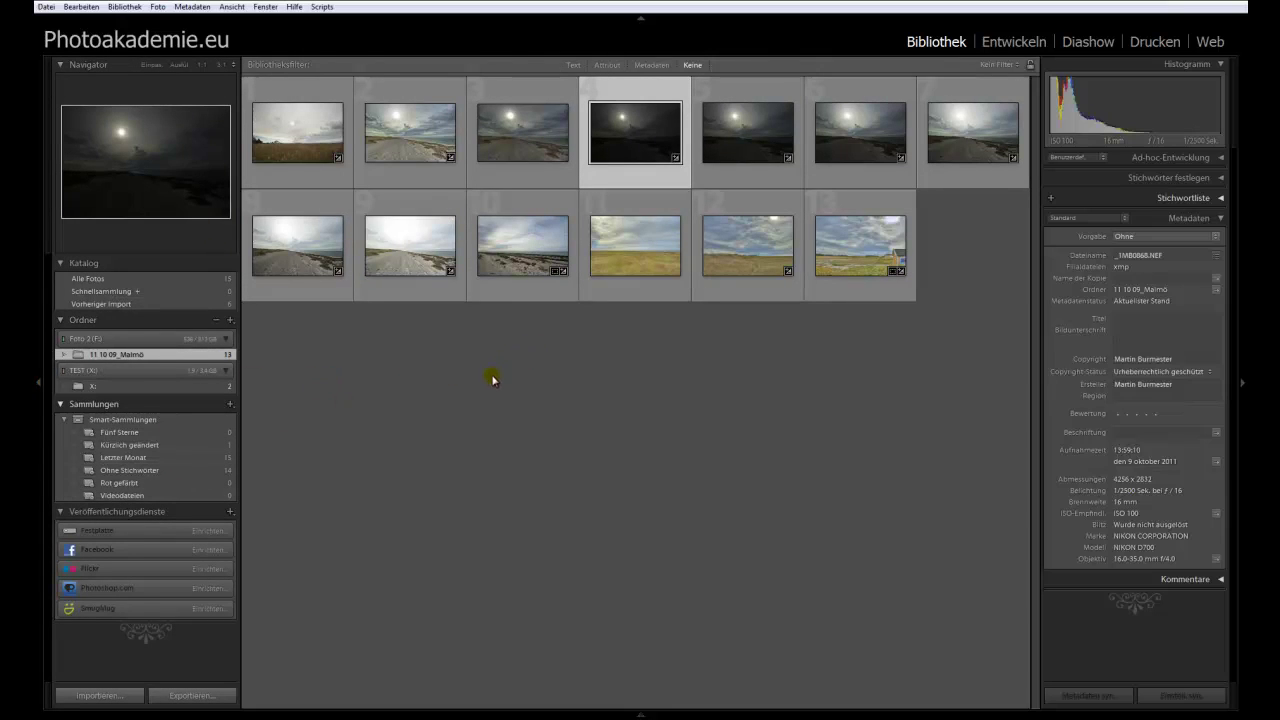
pyautogui.click(115, 305)
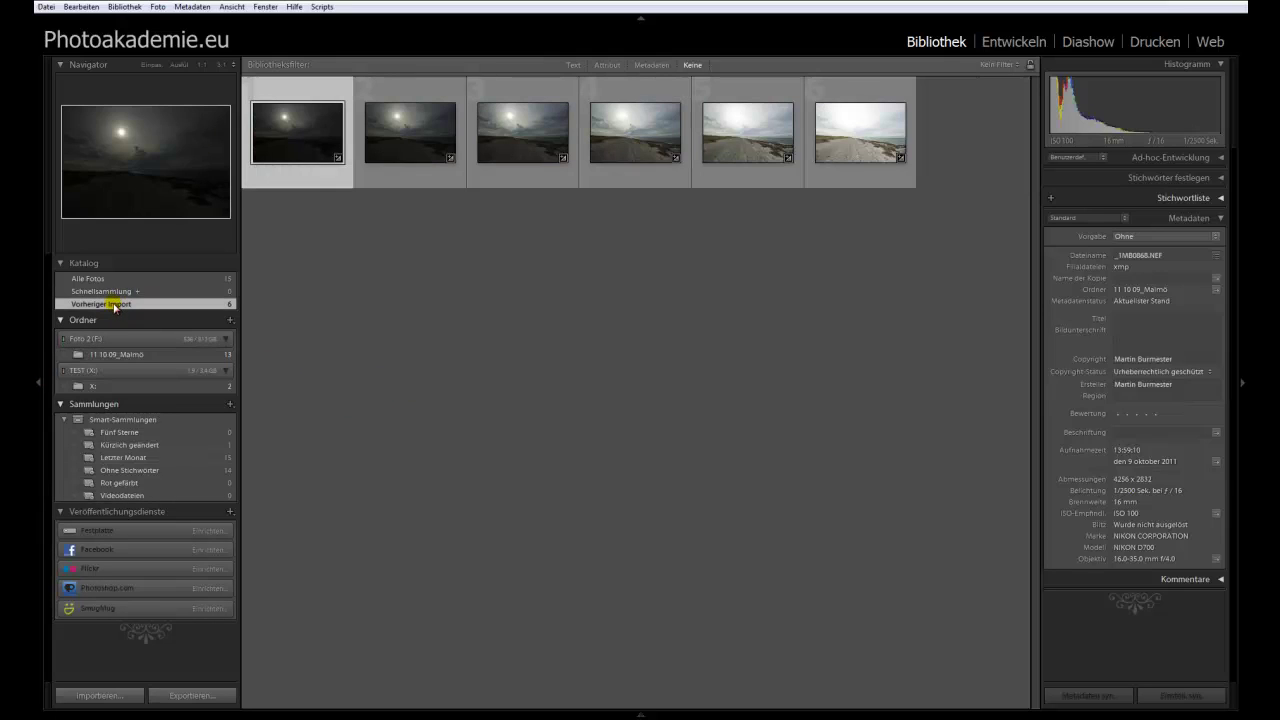
pyautogui.click(85, 356)
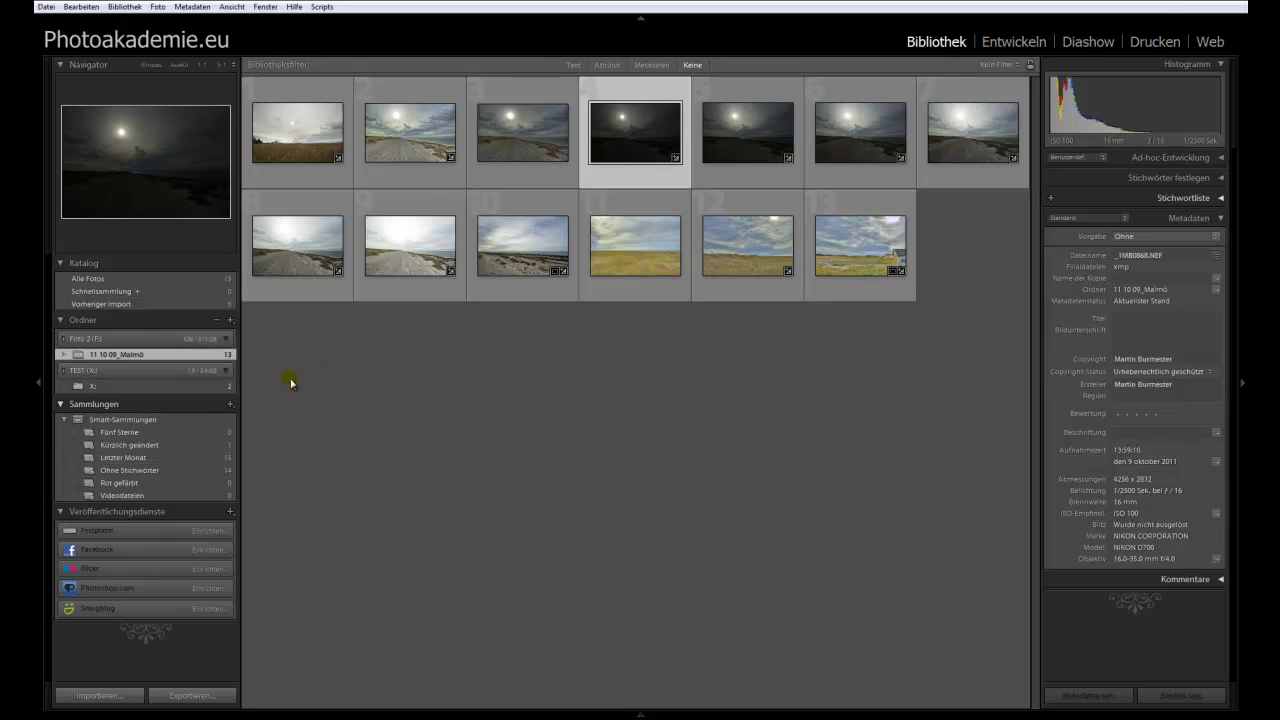
# - Collapse the left panel and select the merged 4140 x 2627 HDR TIF
pyautogui.click(38, 386)
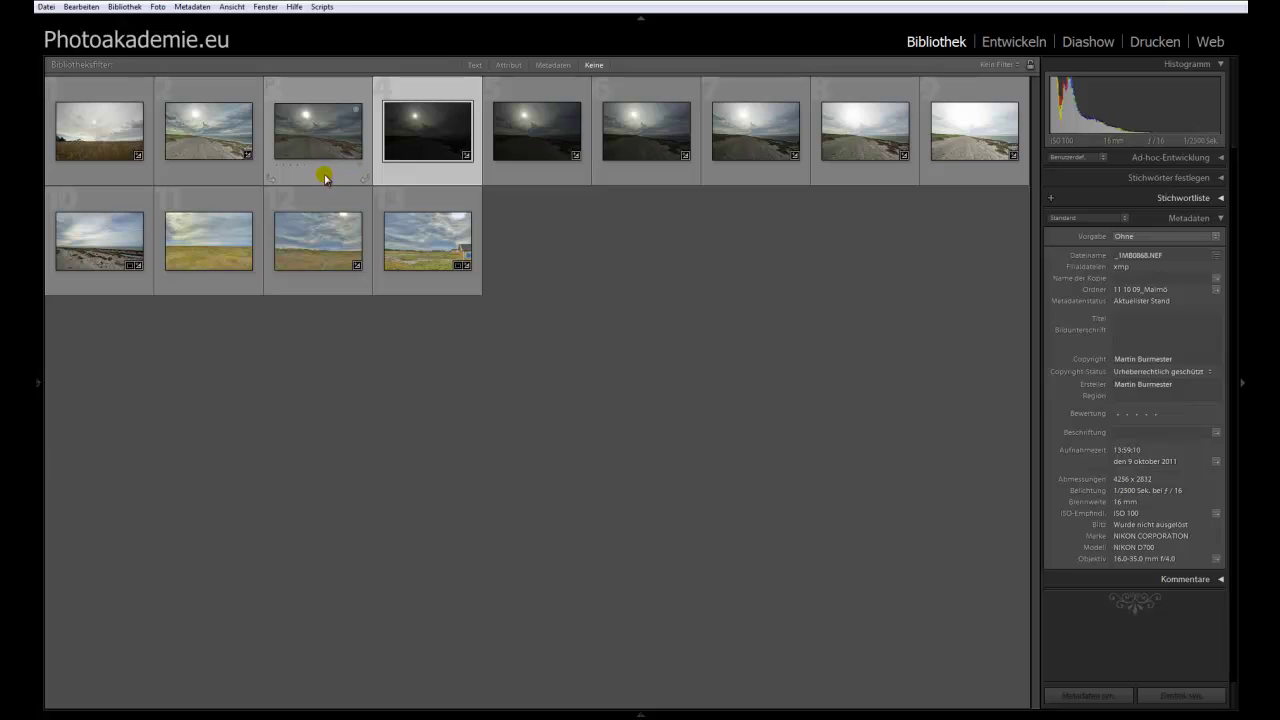
pyautogui.click(325, 176)
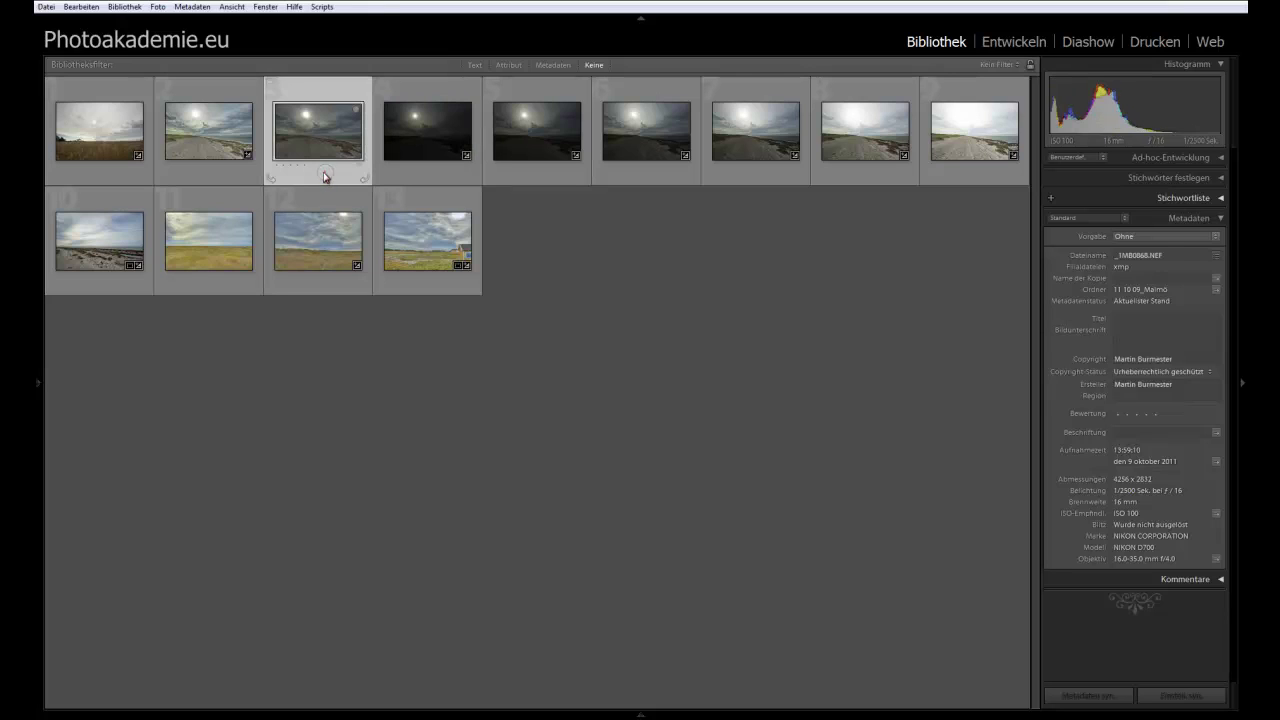